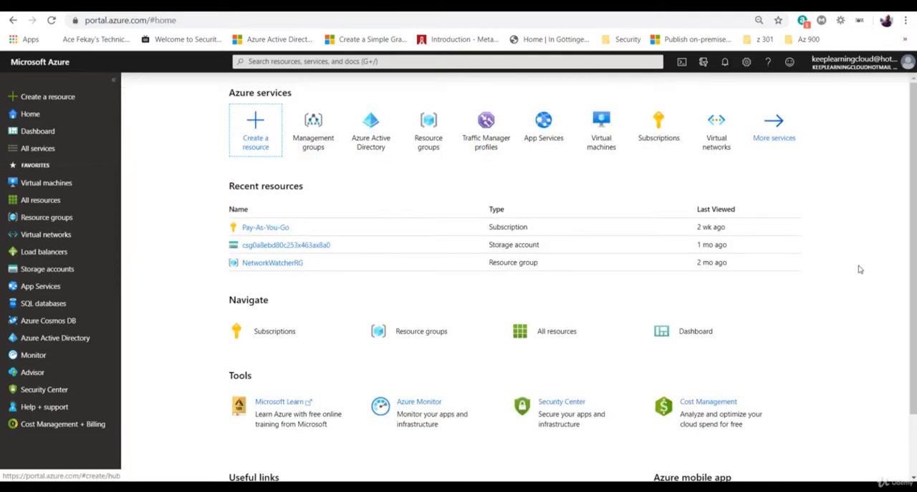
Step: Search the portal for the Management groups service, open it, and examine the existing group's name and ID
left_click(576, 62)
type("manage")
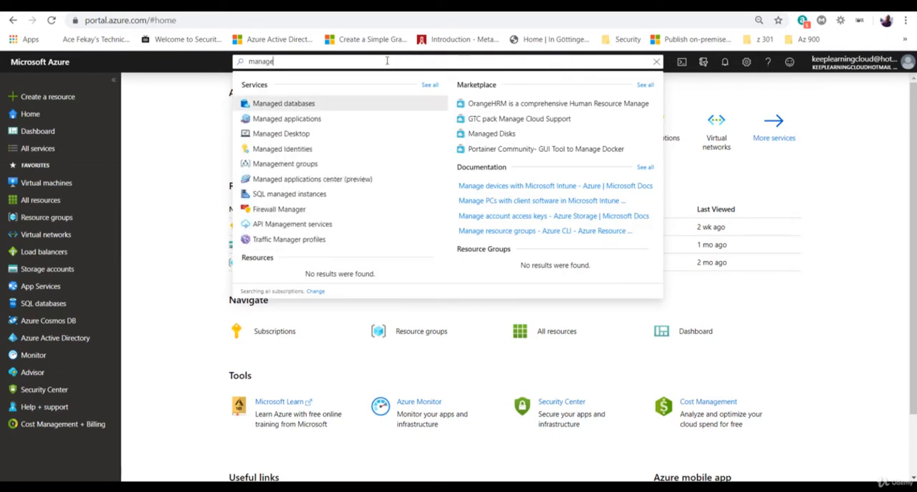
left_click(276, 169)
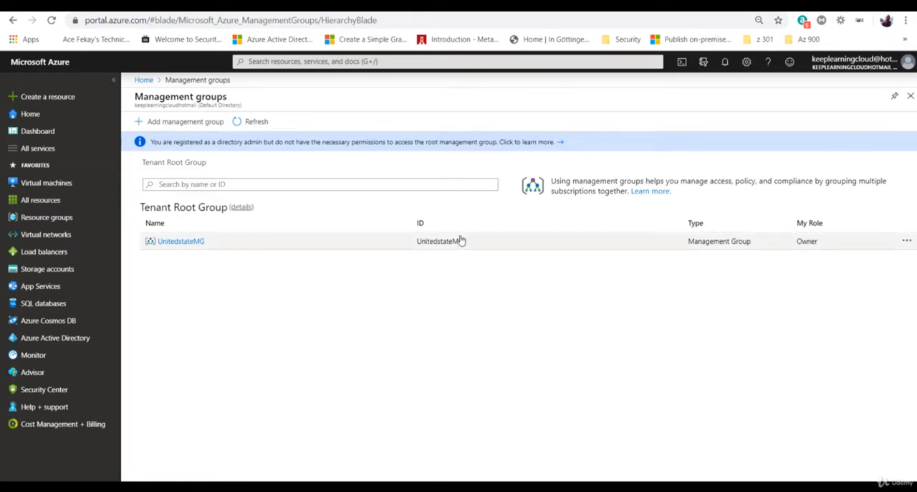
left_click_drag(416, 244, 464, 247)
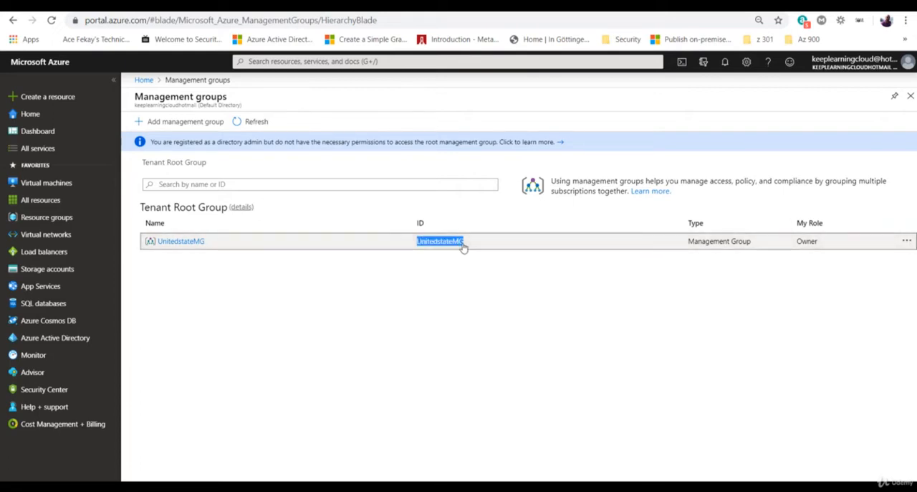
left_click_drag(205, 241, 156, 242)
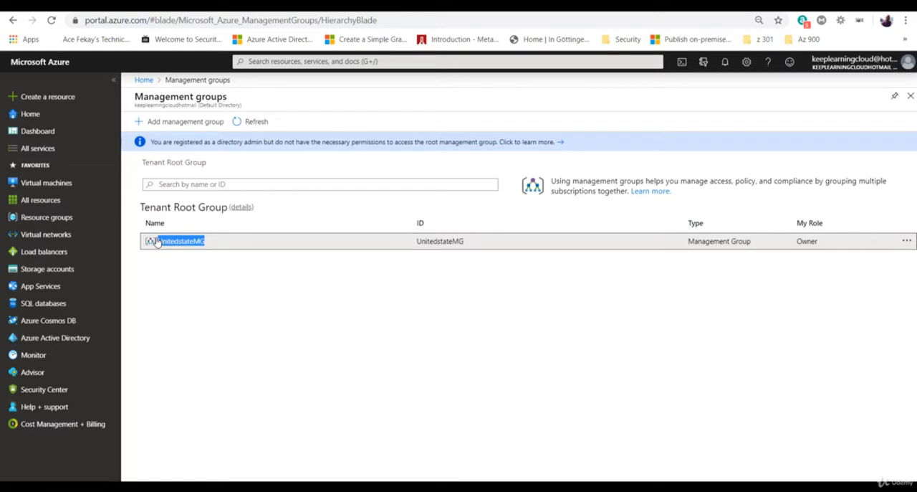
left_click(210, 256)
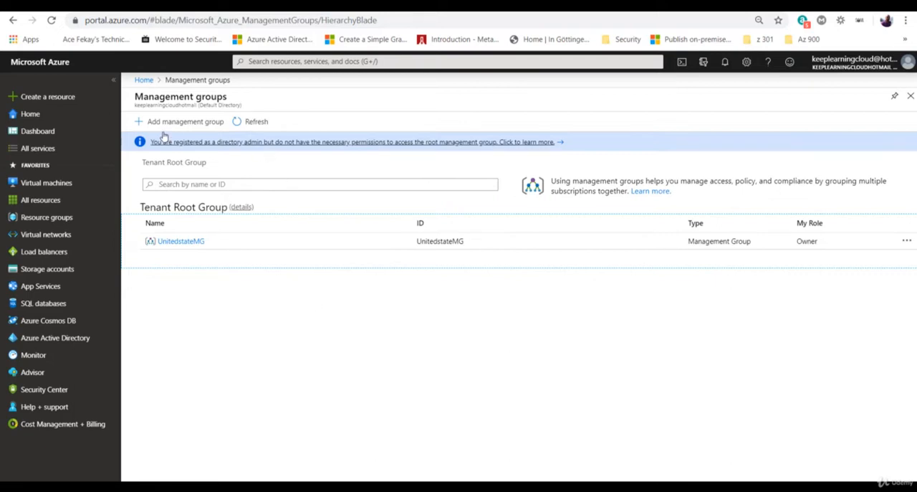
Step: Start adding a management group, check the Use existing option, and return to Create new with the group ID ready for entry
left_click(184, 123)
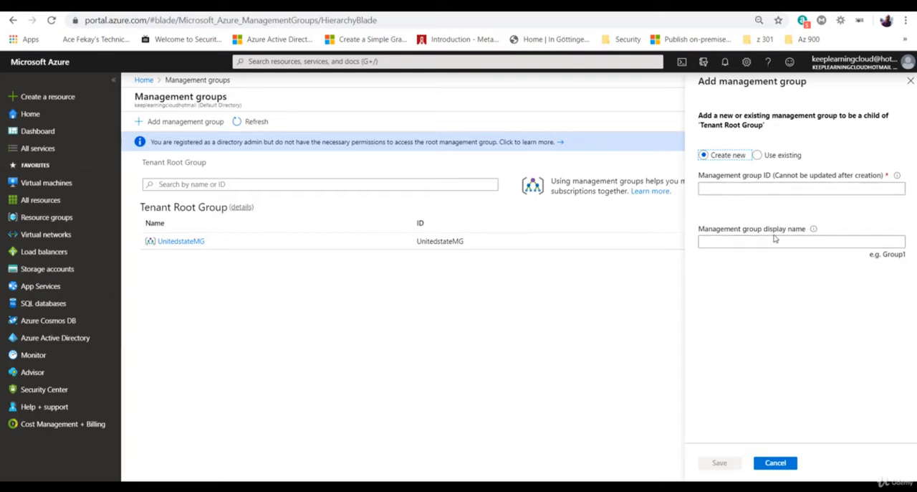
left_click_drag(776, 176, 873, 186)
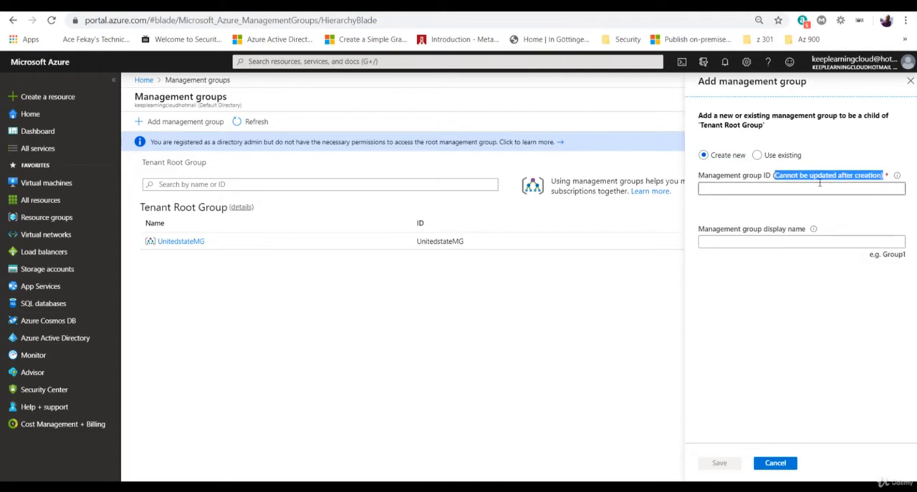
left_click(781, 239)
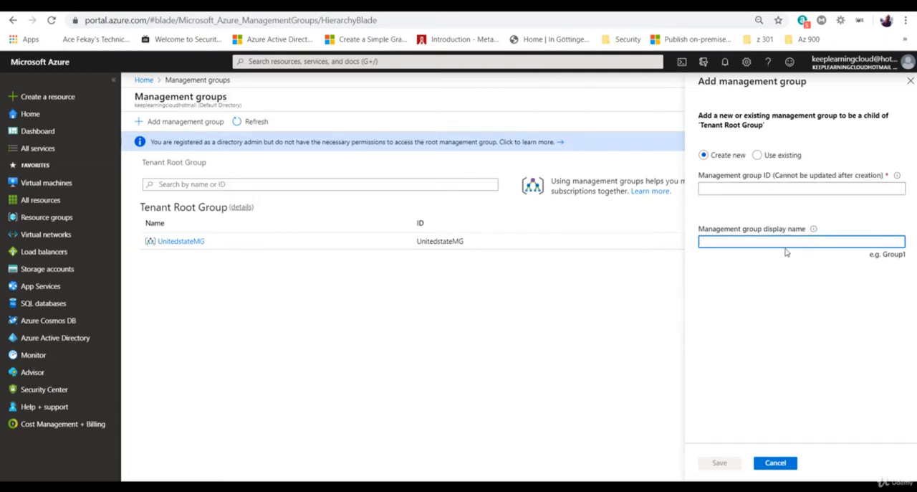
left_click(759, 156)
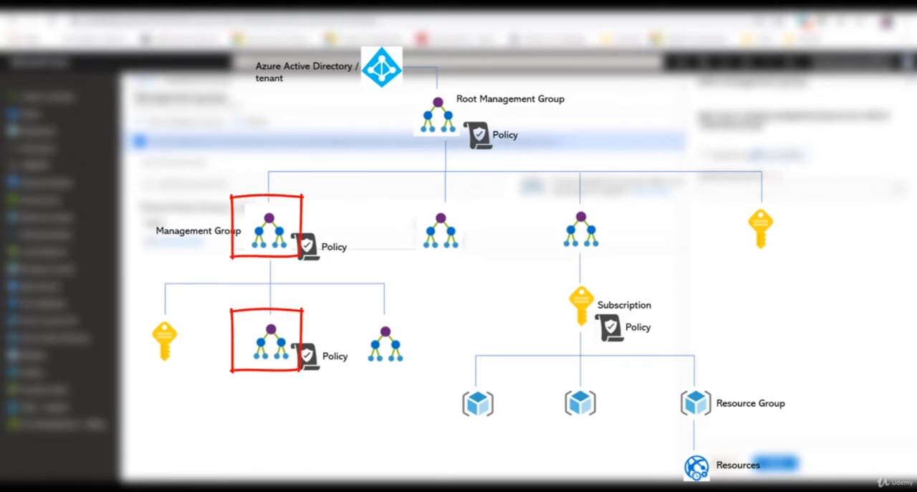
left_click(704, 155)
left_click(709, 188)
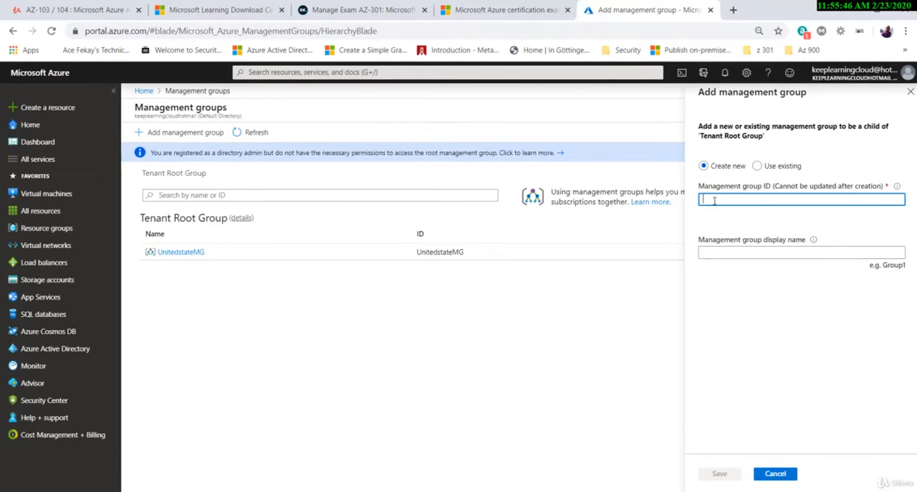
Step: Enter Certglobal IT as the management group ID and copy the text for the display name
type("Certglobal IT")
left_click(714, 200)
type("t")
key("ctrl+a")
key("ctrl+c")
left_click(764, 253)
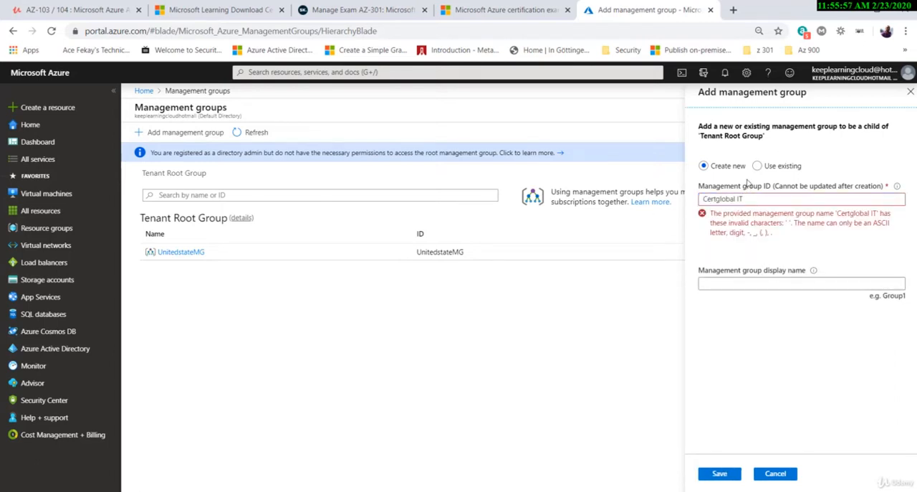
Step: Remove the space from the management group ID so it reads CertglobalIT
left_click(756, 200)
key("Left")
key("Left")
key("BackSpace")
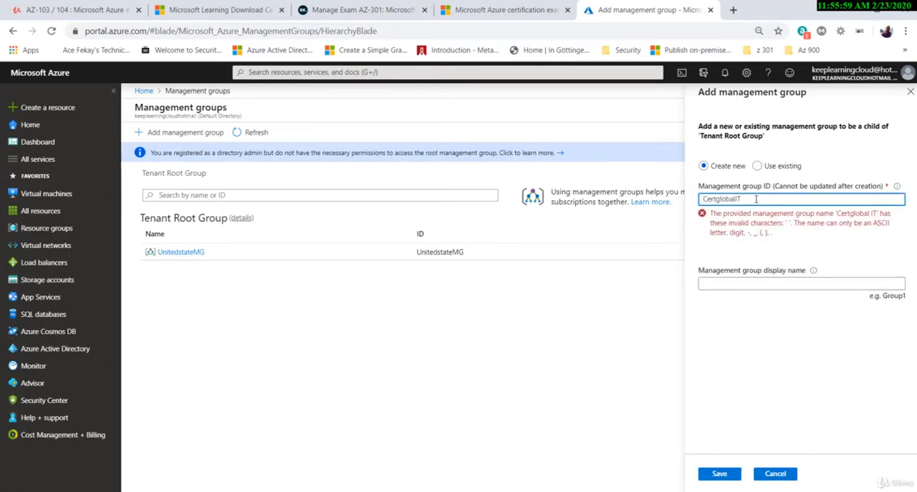
Step: Set the display name to Certglobal IT, save the new management group, and refresh the list
left_click(754, 250)
key("ctrl+v")
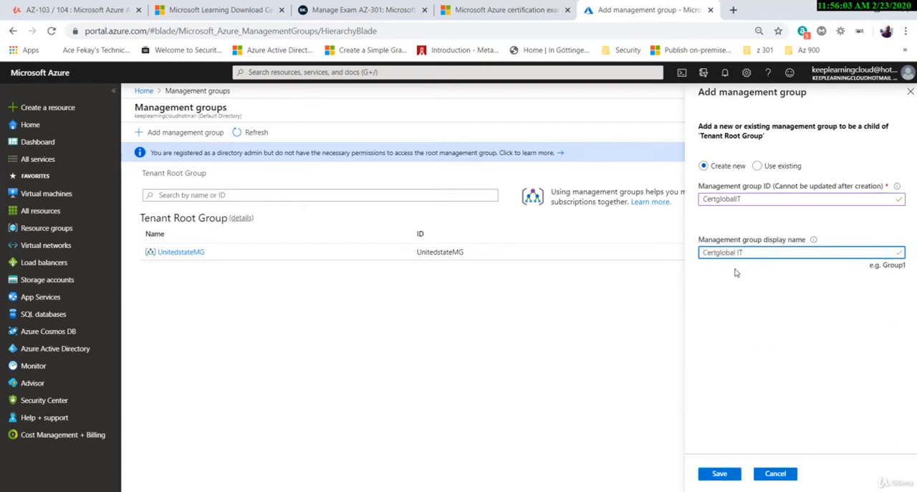
left_click(726, 478)
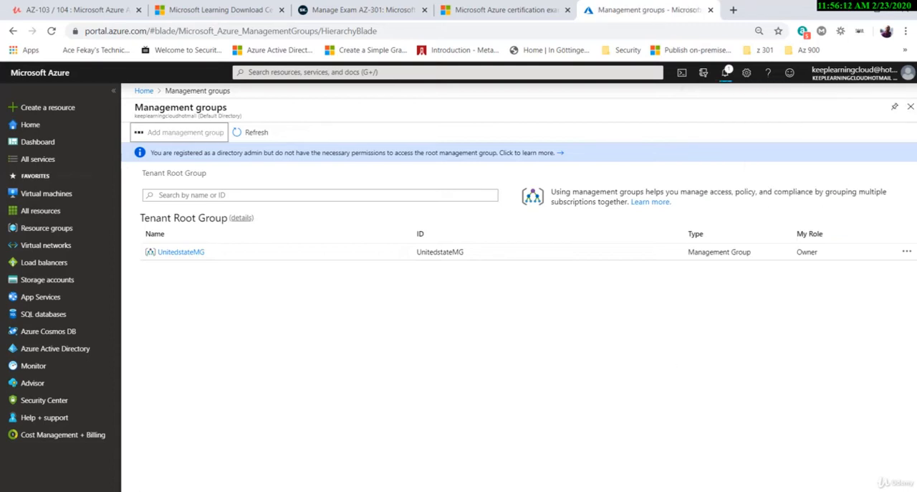
left_click(259, 131)
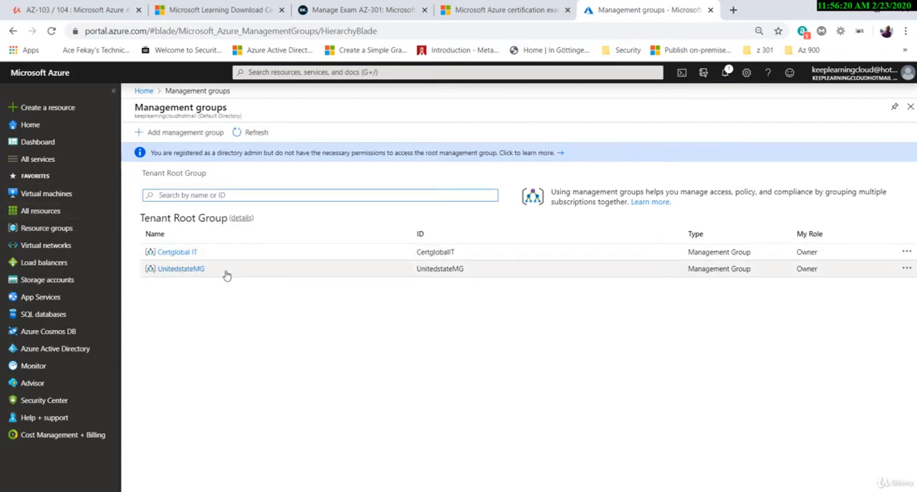
Step: Compare the IDs of the two listed management groups and open the Certglobal IT group
left_click_drag(479, 271, 414, 273)
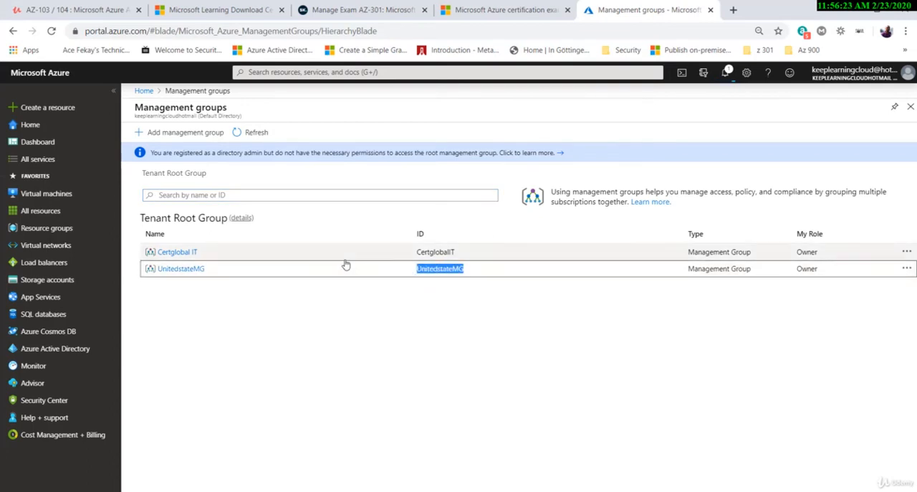
left_click_drag(463, 254, 416, 256)
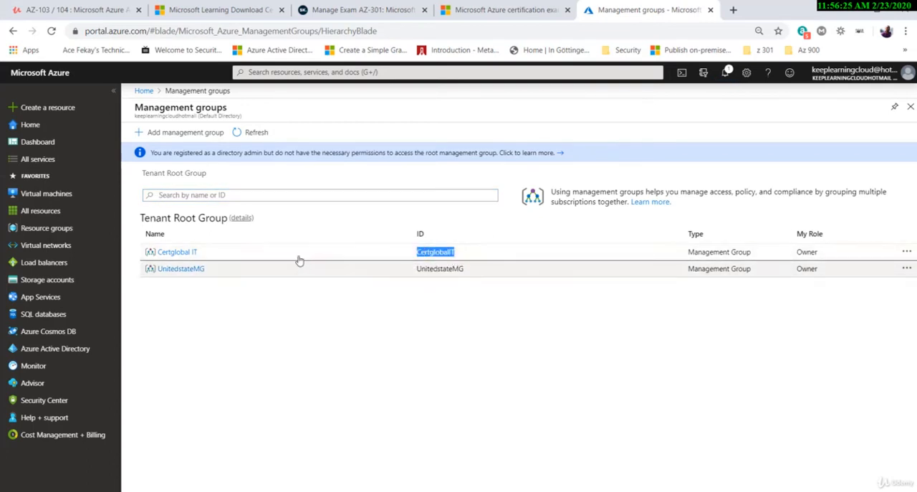
left_click(184, 253)
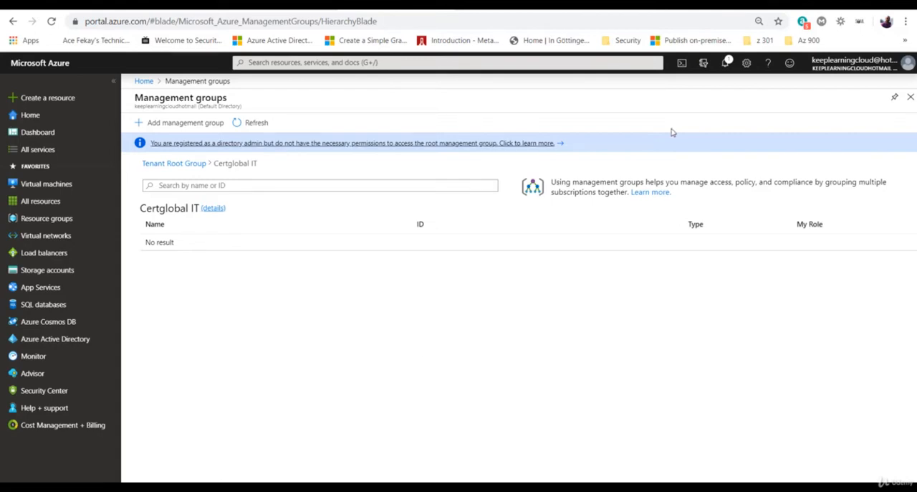
Step: Launch Cloud Shell, enlarge its pane, and check the available shell types while keeping PowerShell
left_click(682, 63)
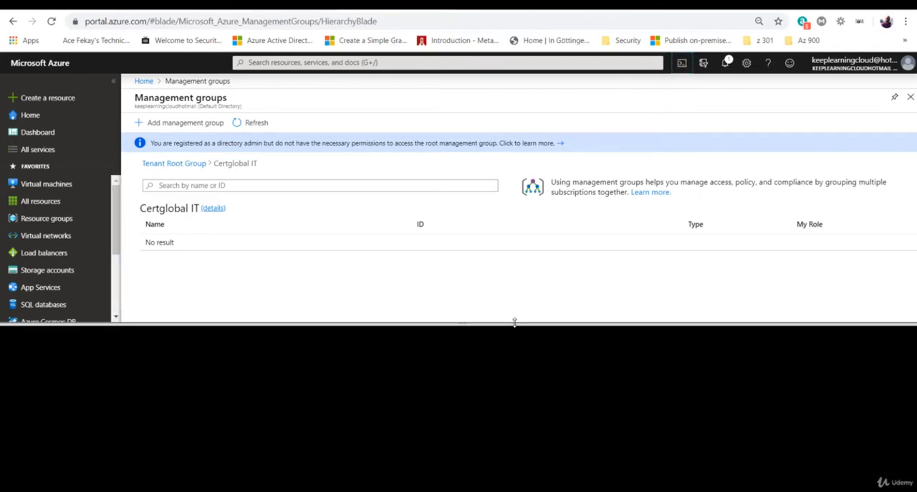
left_click_drag(514, 323, 519, 310)
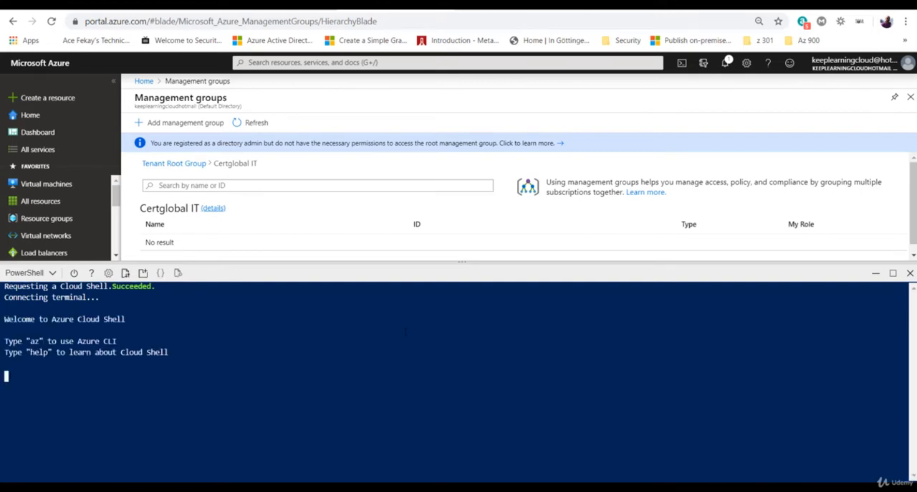
left_click_drag(461, 262, 464, 185)
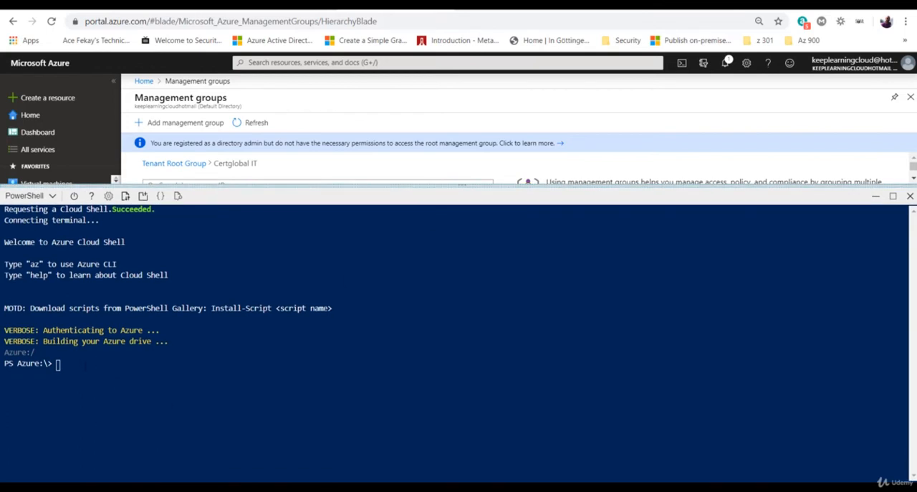
left_click(32, 195)
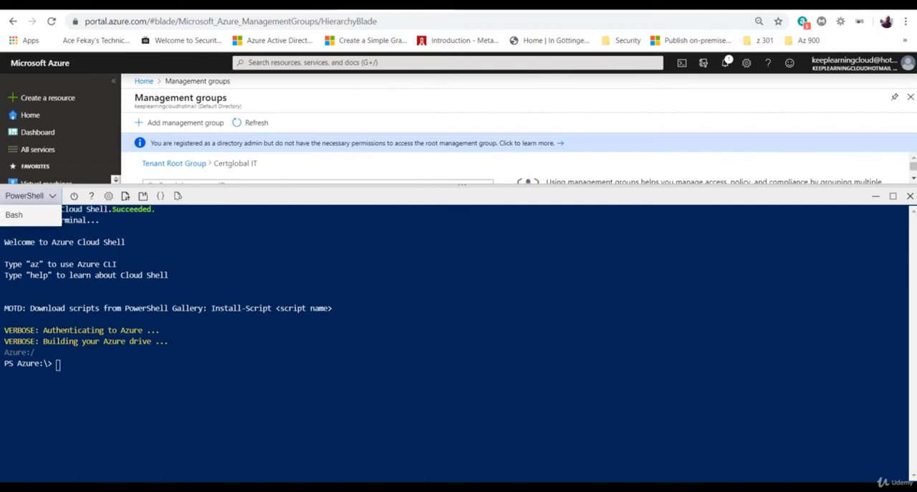
left_click(84, 366)
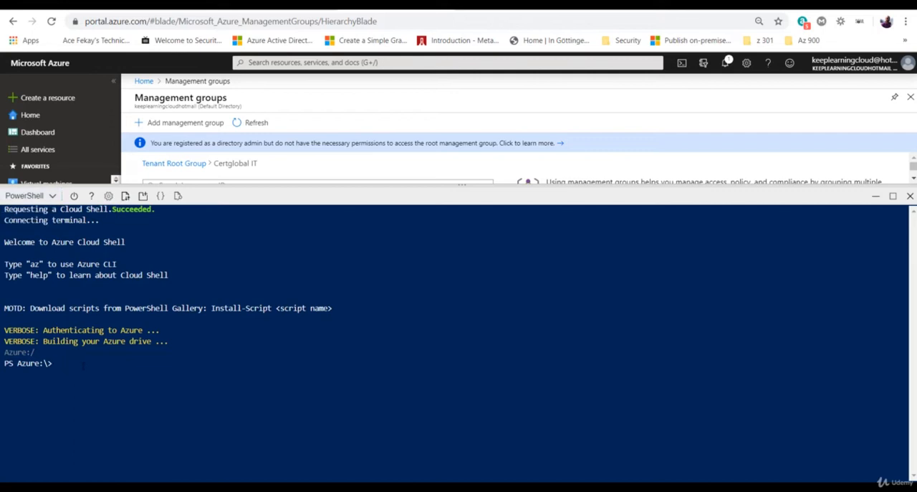
Step: Compose a New-AzManagementGroup command in PowerShell with the -groupname value "CertGlobalMarketing"
type("new-azmanage")
key("Tab")
key("Tab")
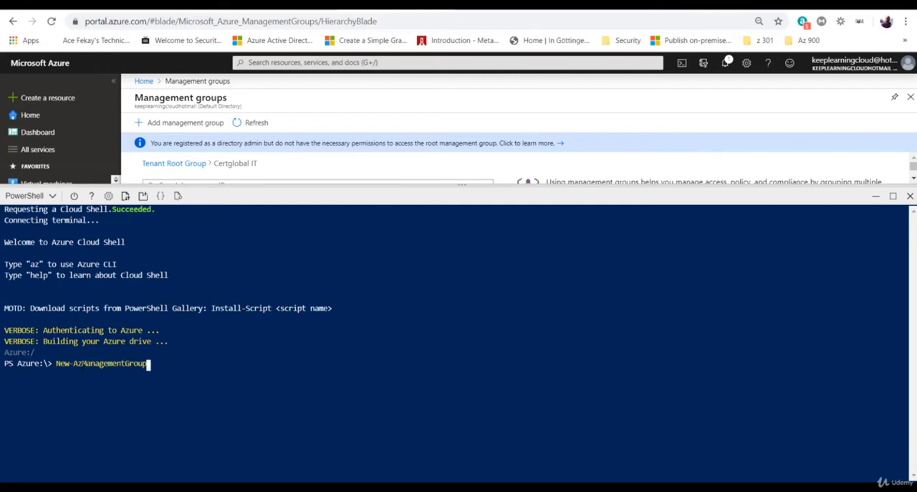
type("-groupname \"CertGlobal")
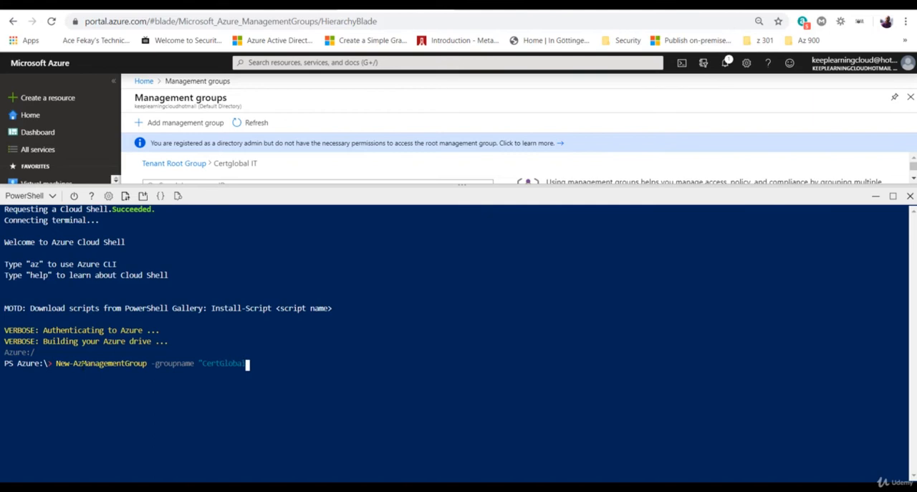
type("Marketing\" -display")
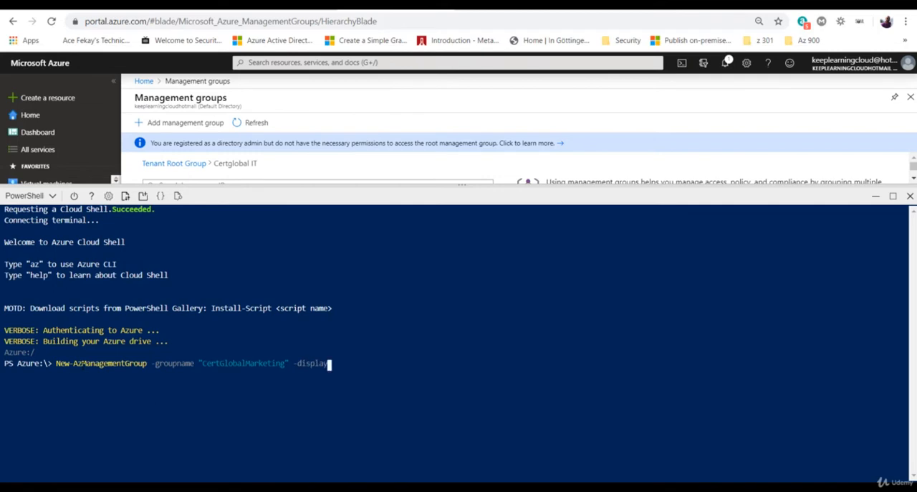
type("name ")
type("\"\"")
type("CertGlobal ")
type("Marketing")
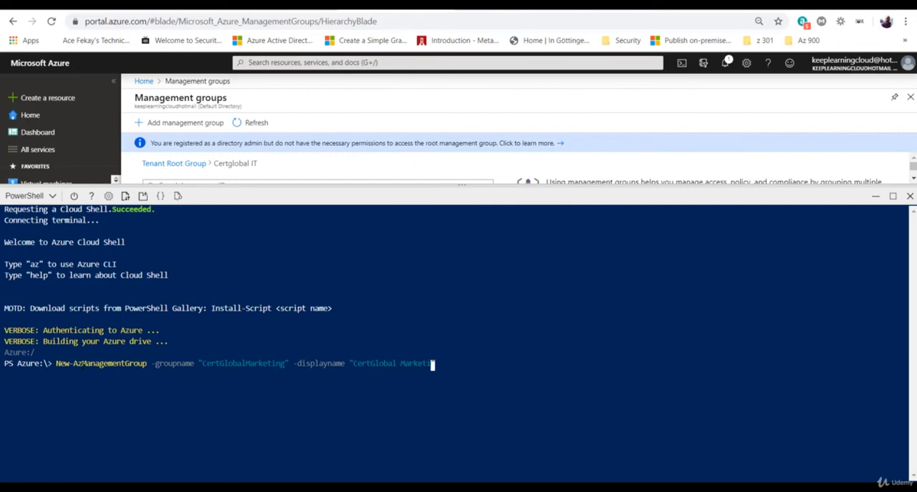
Step: Add the -displayname value "CertGlobal Marketing" to the command and run it to create the management group
key("Return")
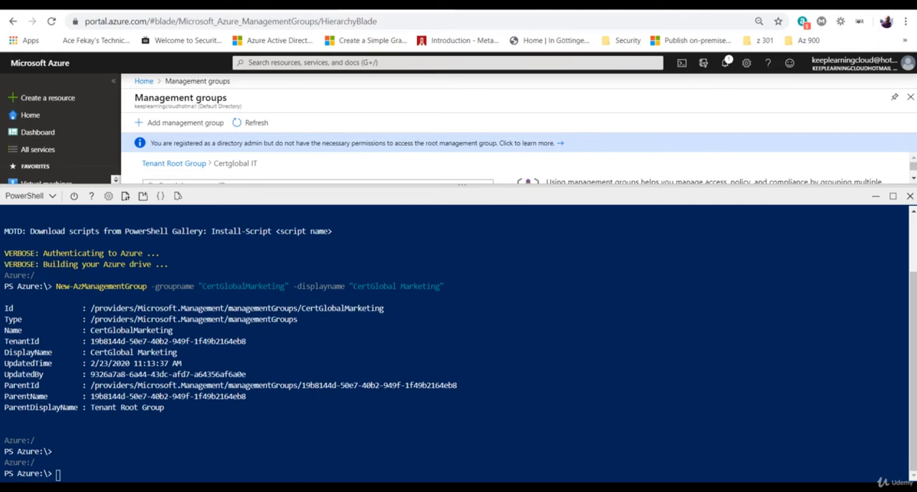
Step: Review the new management group's details in the command output and clear the terminal
left_click_drag(91, 353, 180, 353)
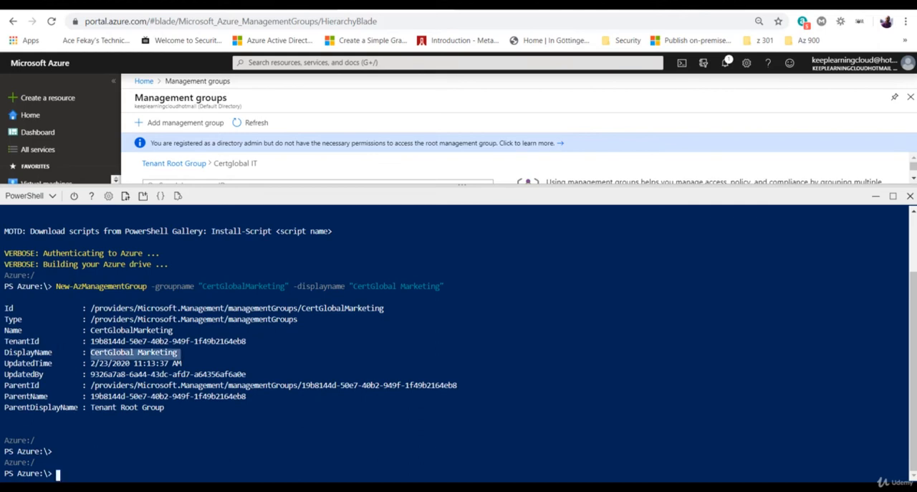
left_click_drag(95, 298, 154, 408)
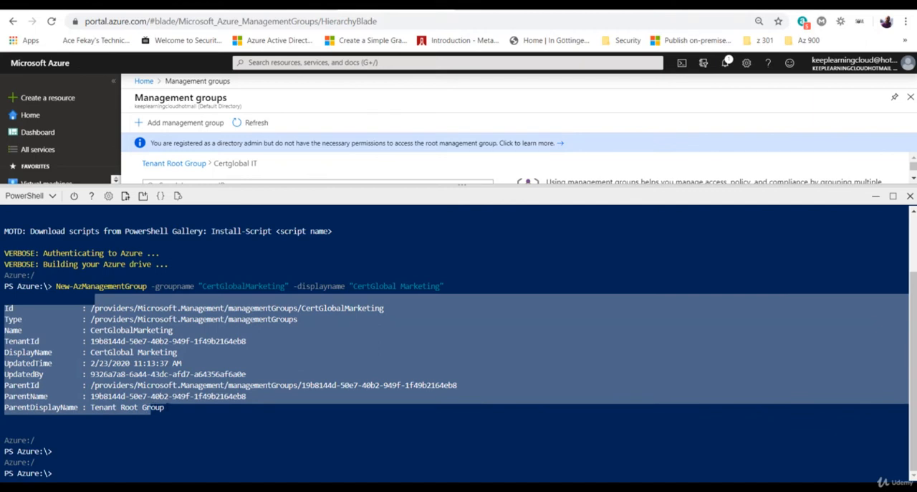
left_click(154, 408)
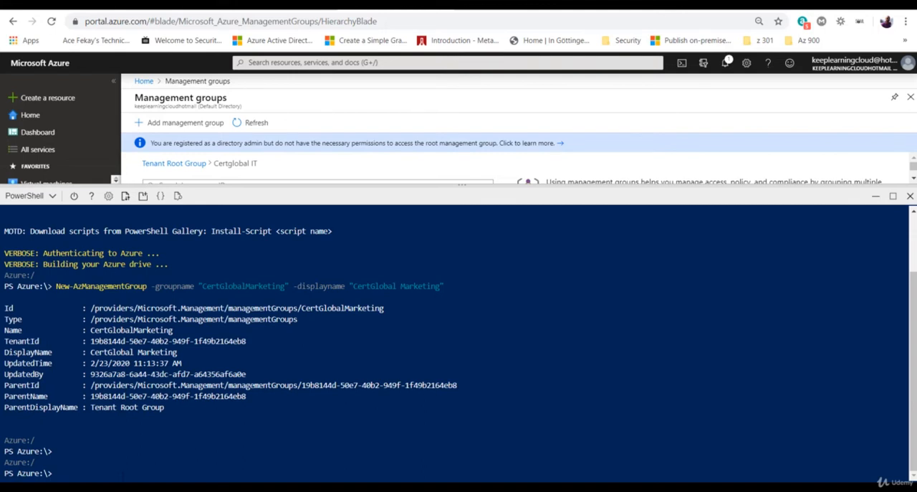
type("clear")
key("Return")
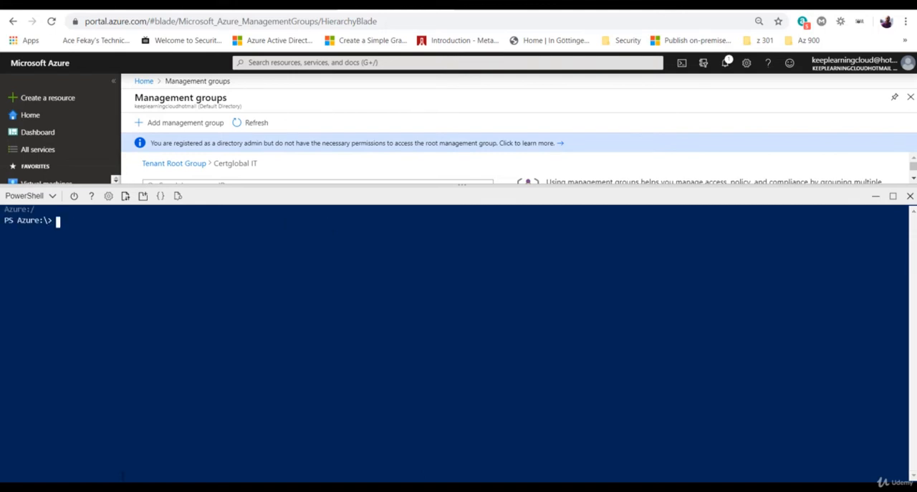
Step: List the management groups with get-azmanagementgroup and shrink the Cloud Shell pane to reveal the portal page
type("get")
type("-azman")
type("agemen")
type("tgroup")
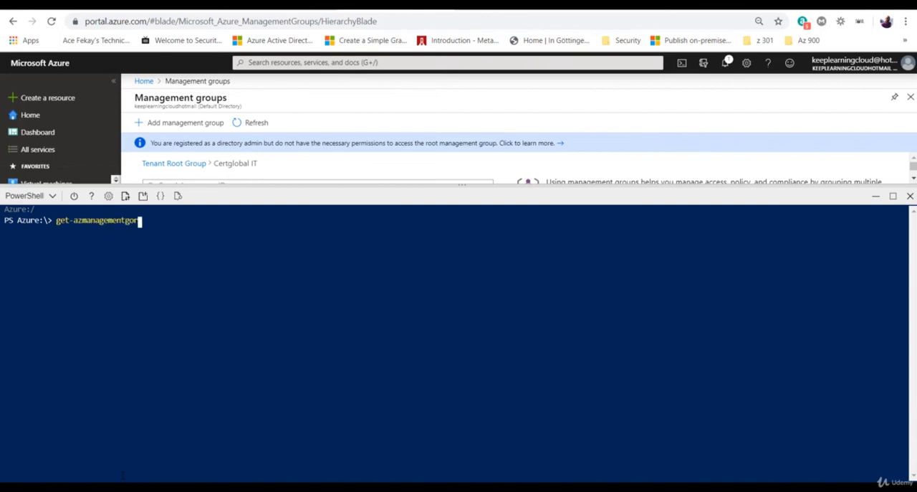
key("BackSpace")
key("BackSpace")
key("BackSpace")
type("oup")
key("Return")
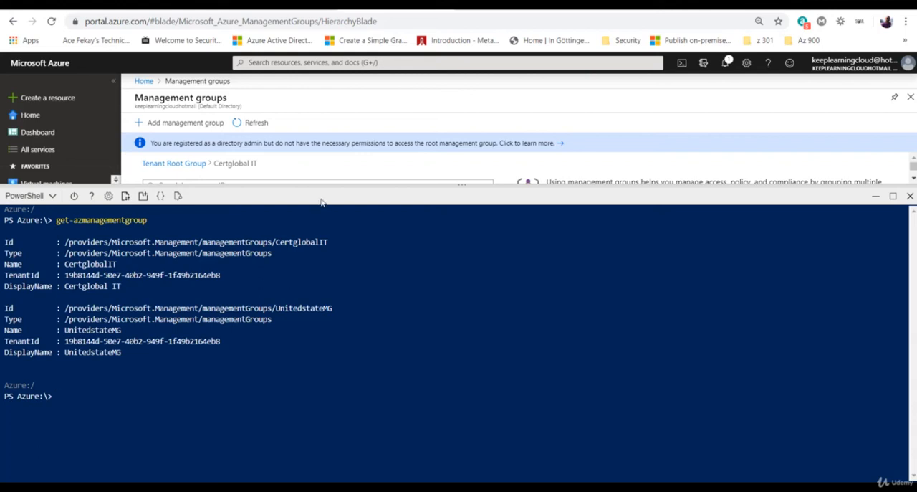
left_click_drag(320, 185, 323, 326)
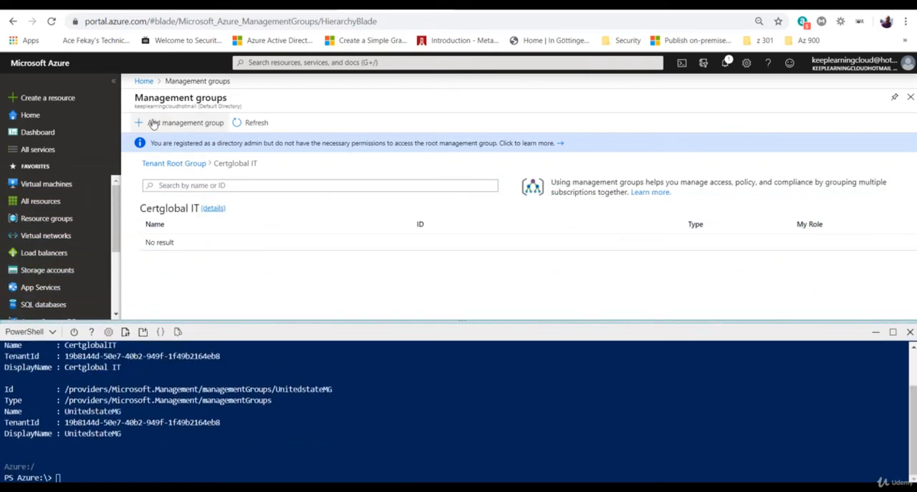
Step: Reopen the Management groups page from the portal home to check the groups under the Tenant Root Group
left_click(144, 81)
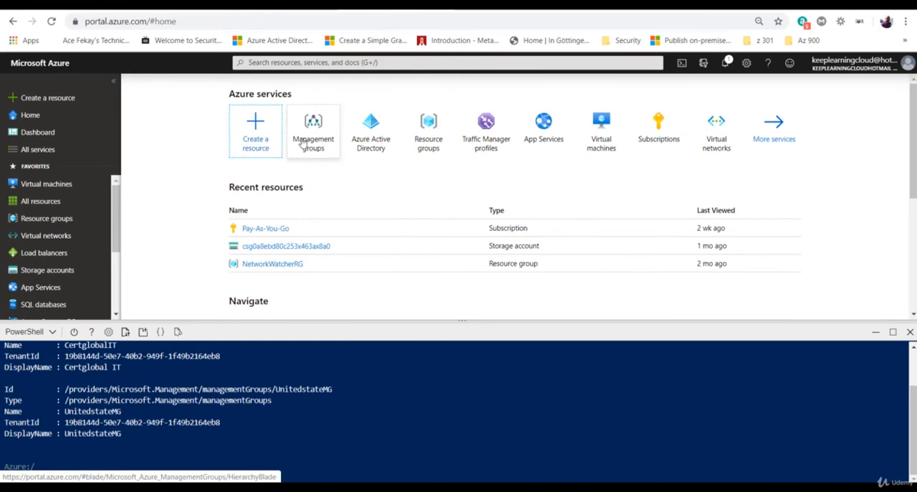
left_click(301, 142)
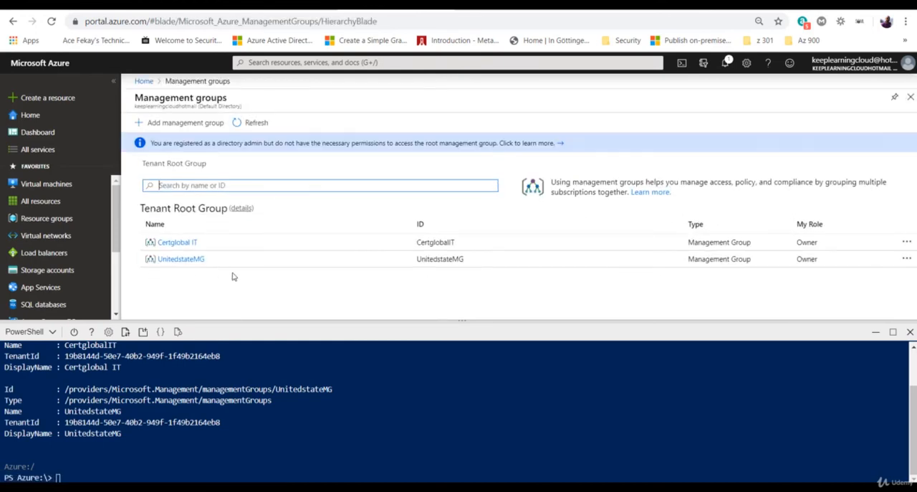
Step: Enlarge the Cloud Shell pane and list the management groups again with get-azmanagementgroup
left_click(278, 322)
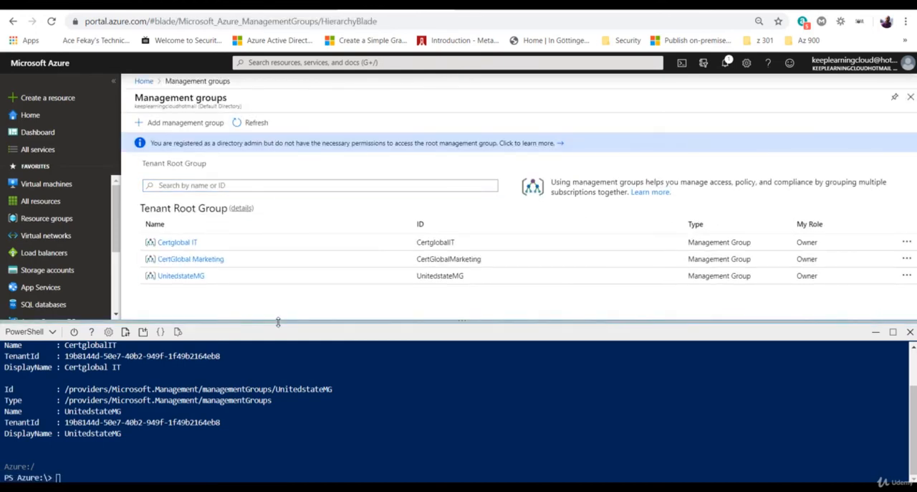
left_click_drag(290, 321, 301, 132)
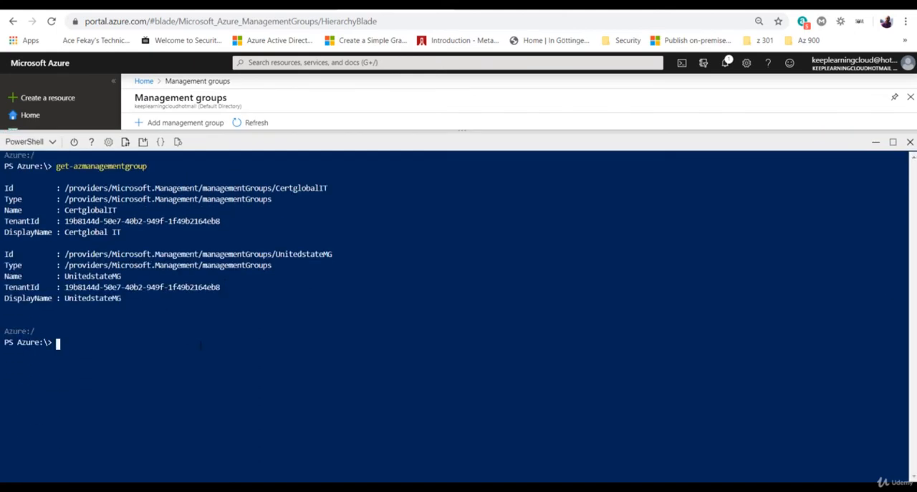
key("Up")
key("Return")
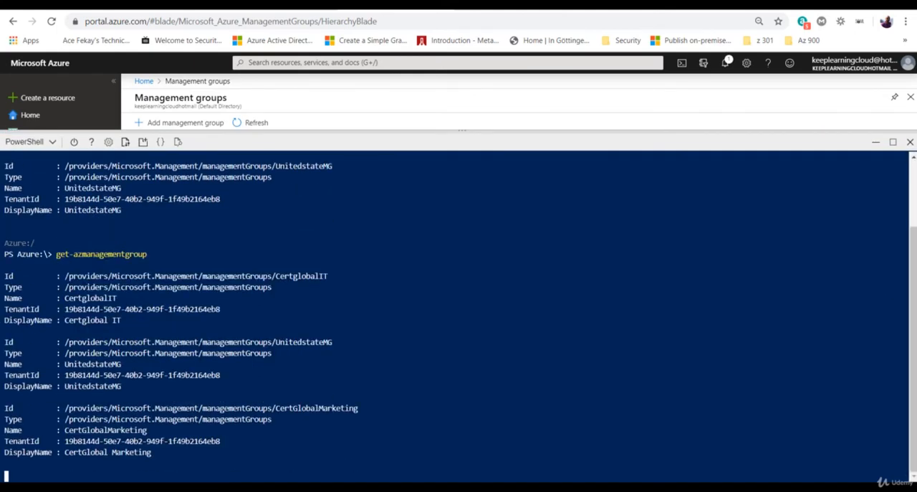
Step: Compare the output of the earlier get-azmanagementgroup run with the latest listing in the terminal
scroll(160, 313, "up", 3)
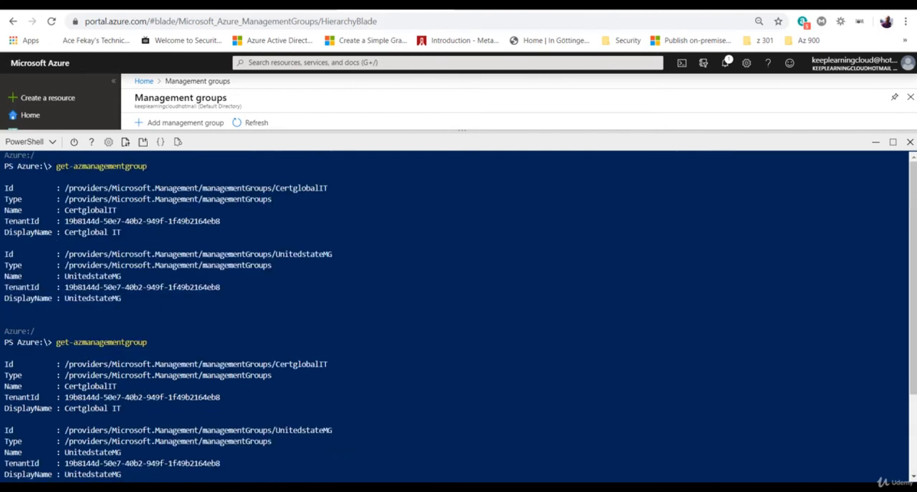
left_click_drag(51, 166, 146, 166)
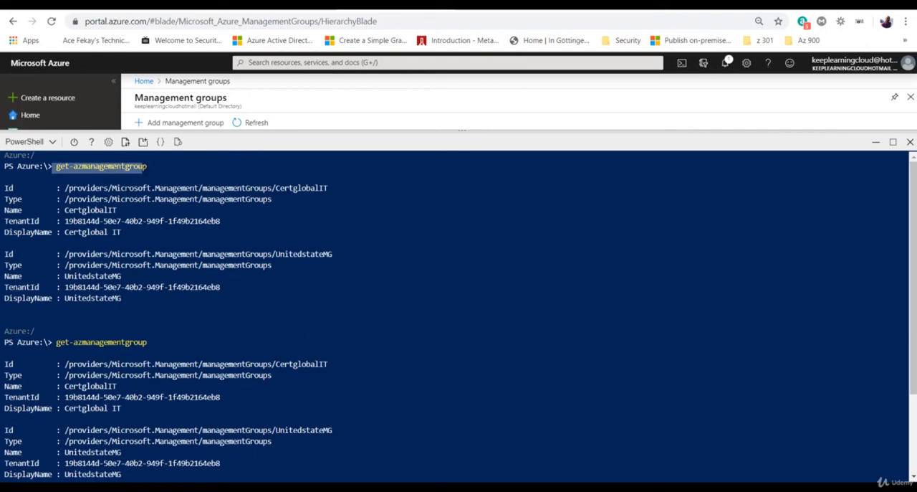
scroll(145, 167, "down", 3)
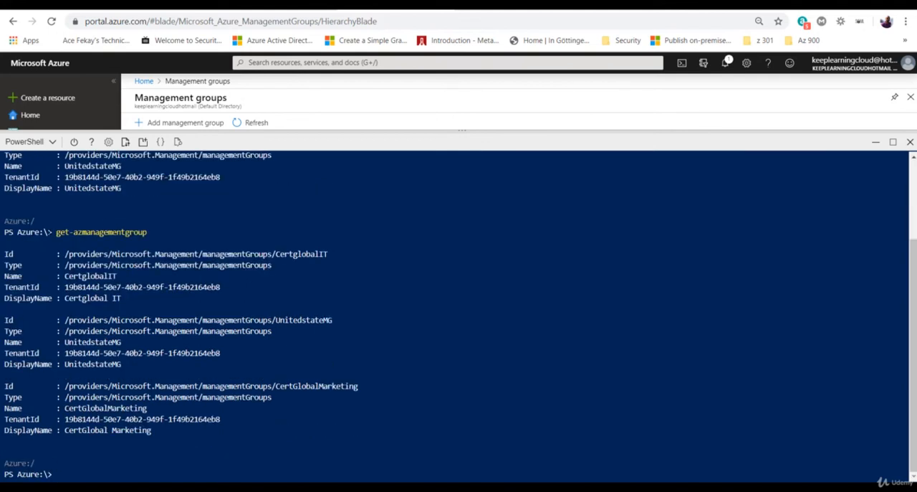